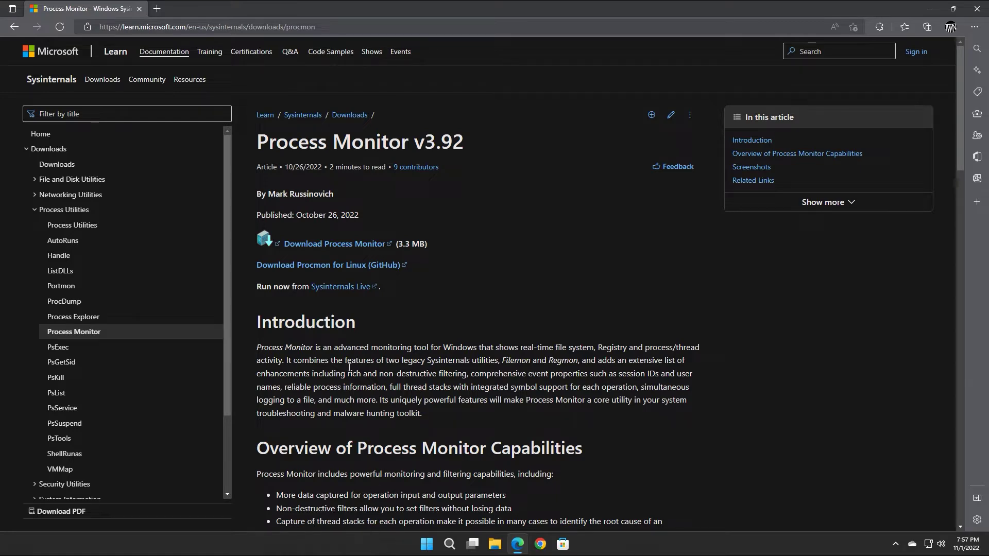
Download ProcessMonitor.zip from the Sysinternals page and open it from the Downloads flyout.
left_click(332, 247)
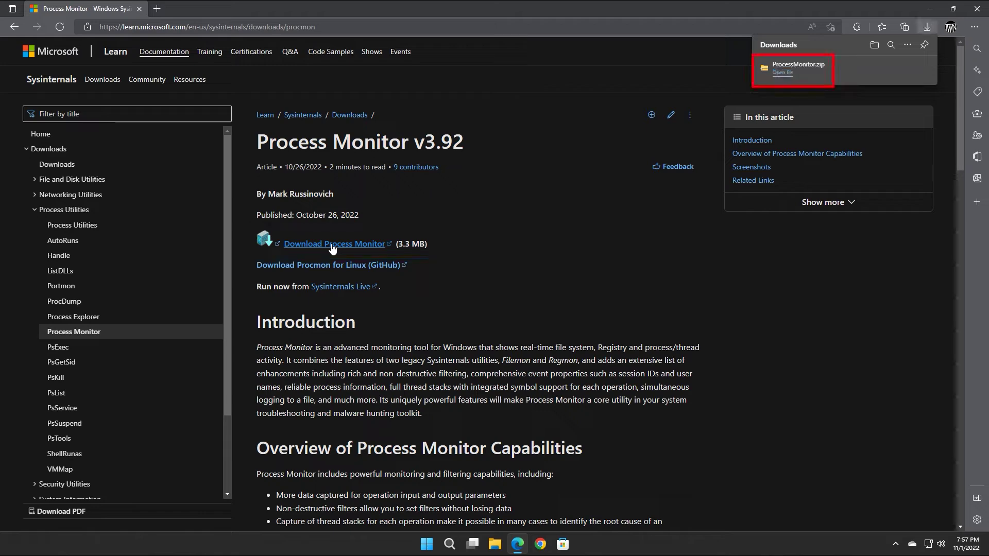
left_click(784, 74)
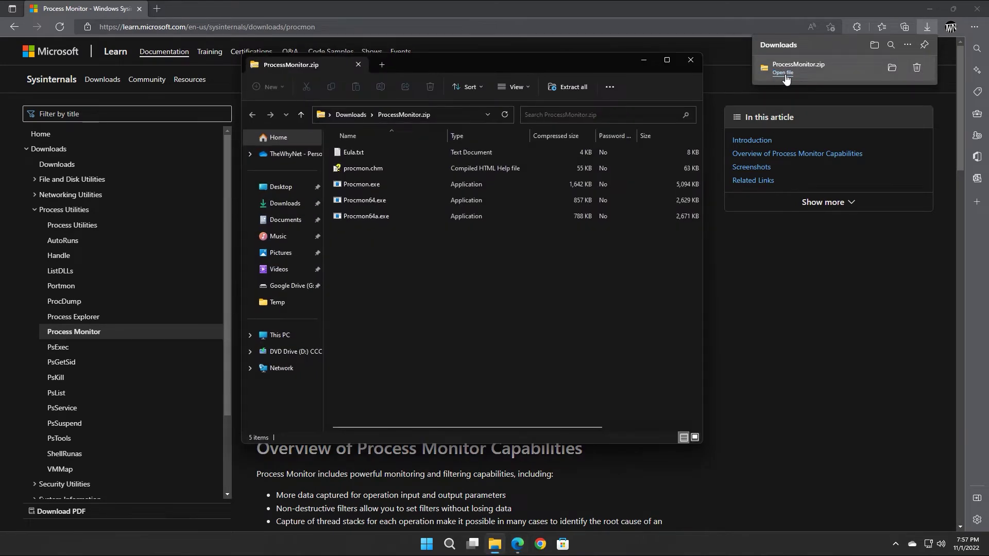
Copy Procmon64.exe from the zip onto the desktop and launch it from there.
left_click(978, 8)
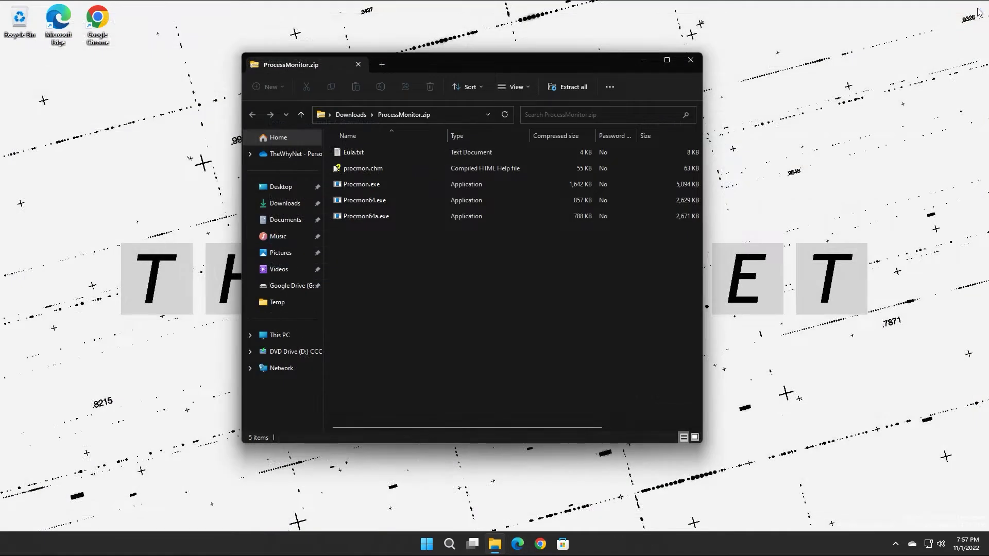
left_click_drag(371, 201, 125, 194)
left_click(155, 196)
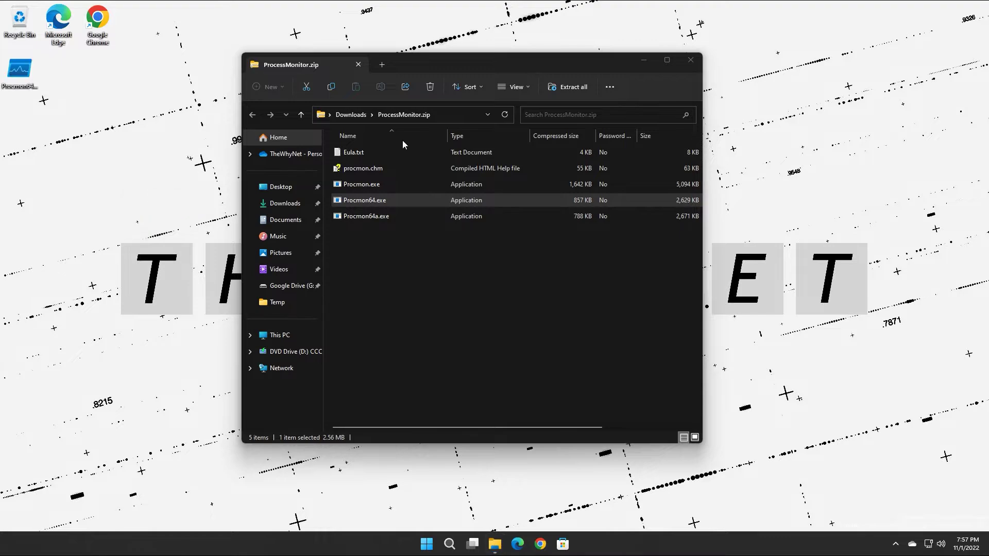
left_click(691, 60)
double_click(16, 72)
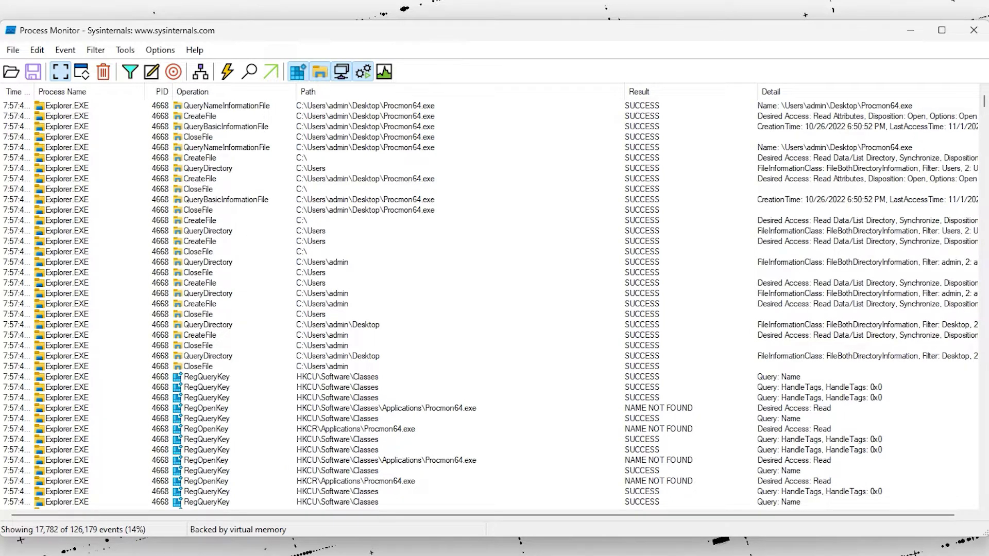
Exclude wuaucltcore.exe, MsMpEng.exe, MoUsoCoreWorker.exe and msedge.exe events from the list.
right_click(56, 170)
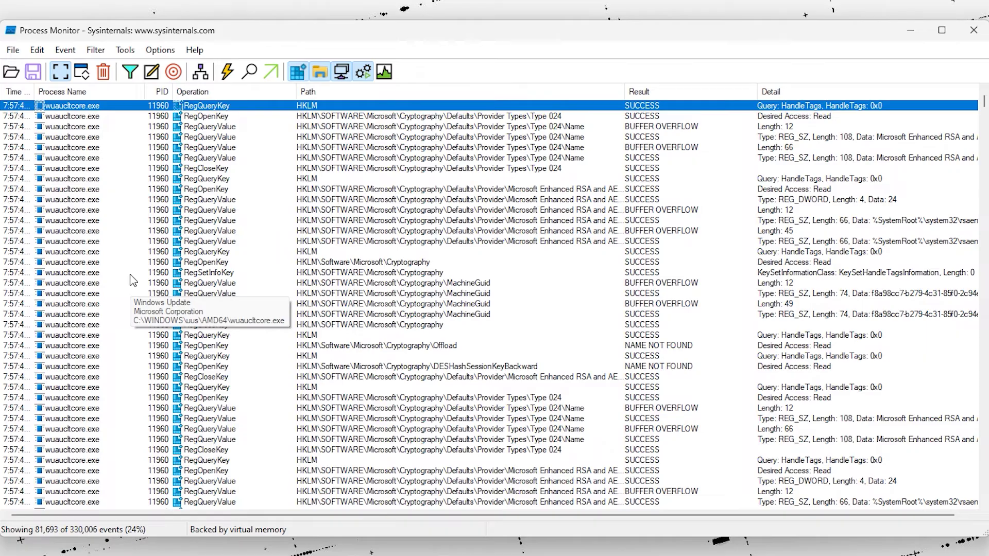
right_click(78, 336)
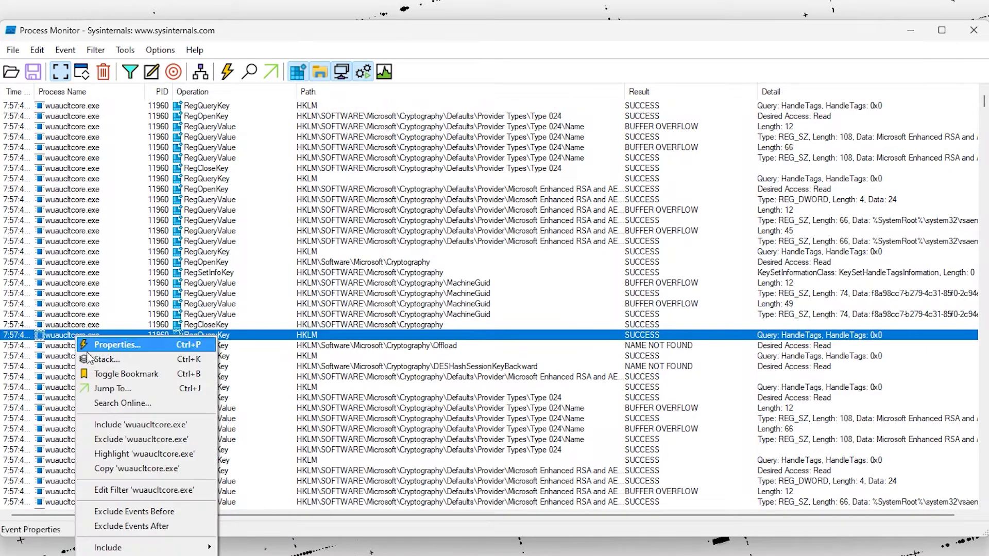
left_click(141, 440)
right_click(73, 273)
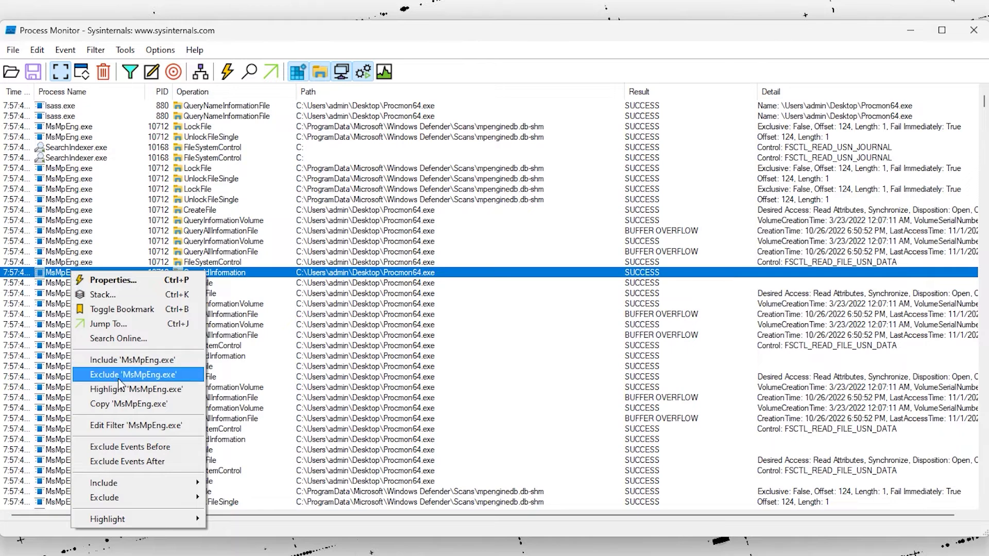
left_click(131, 375)
right_click(76, 303)
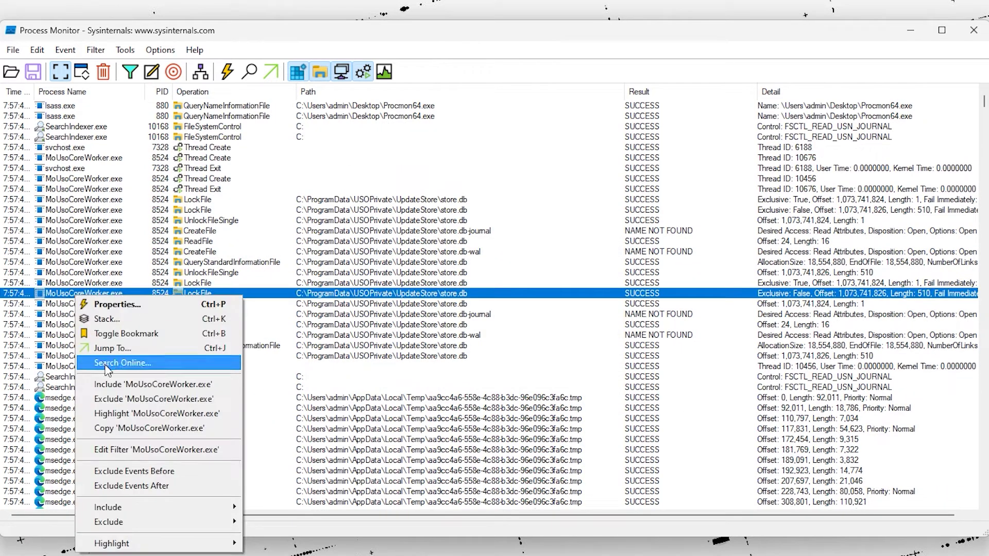
left_click(126, 403)
right_click(72, 307)
left_click(128, 412)
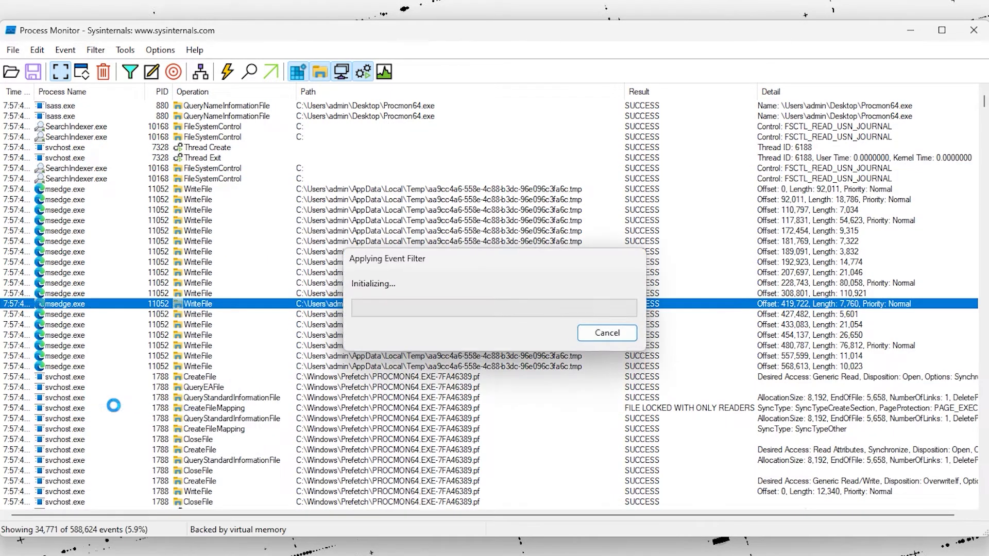
Exclude svchost.exe, dwm.exe, services.exe and csrss.exe events as well.
right_click(72, 305)
left_click(116, 402)
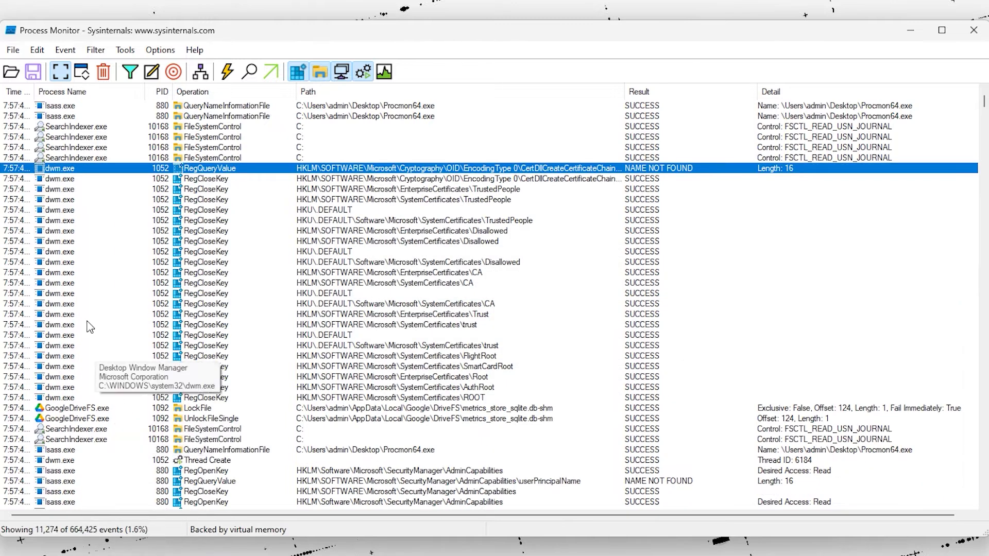
right_click(68, 285)
left_click(106, 389)
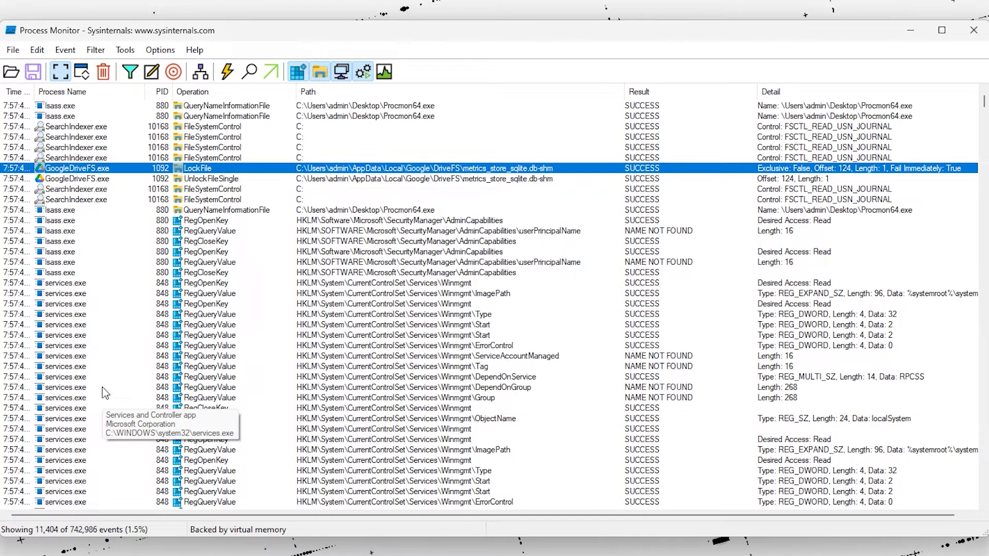
right_click(83, 346)
left_click(124, 446)
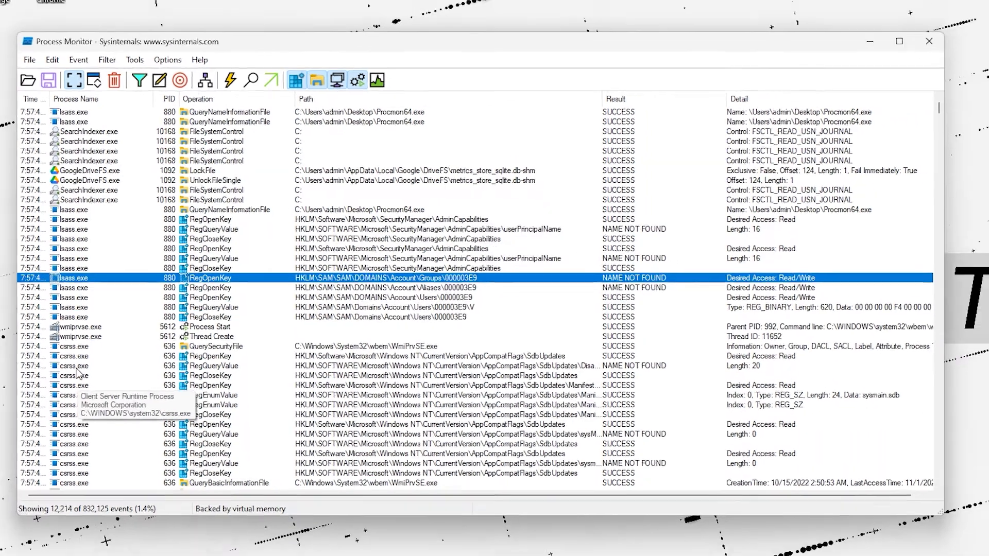
right_click(77, 438)
left_click(118, 539)
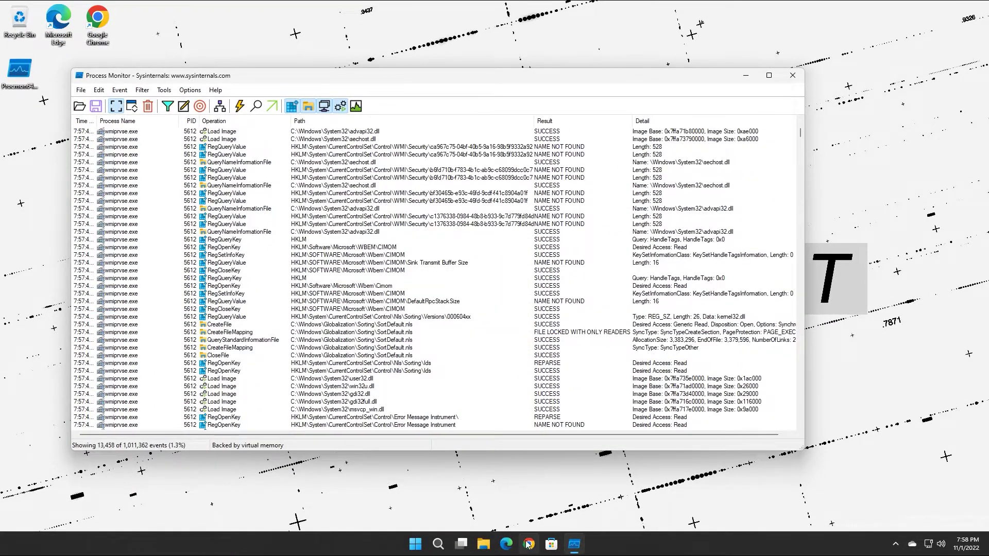
Start Chrome to generate activity, then filter Process Monitor to include only chrome.exe events.
left_click(532, 544)
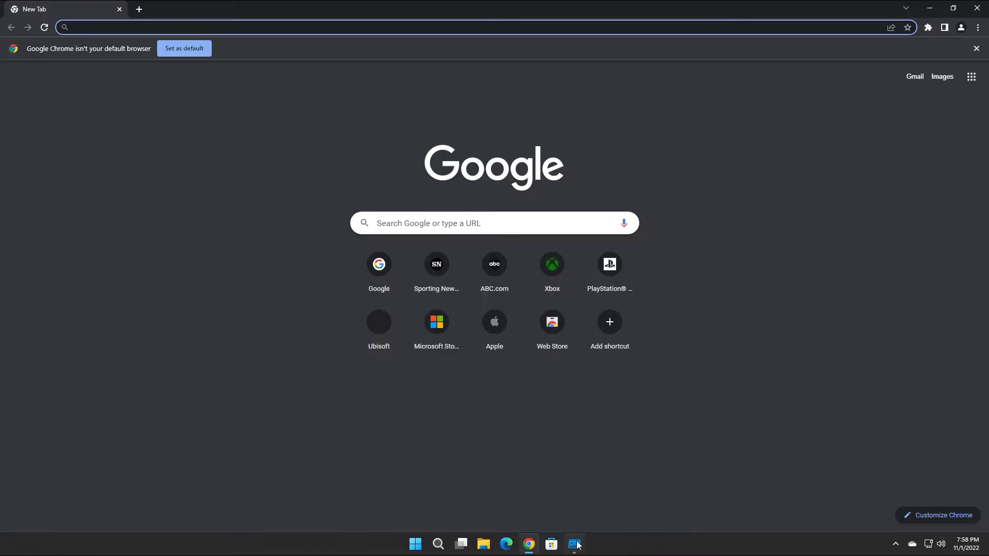
left_click(574, 544)
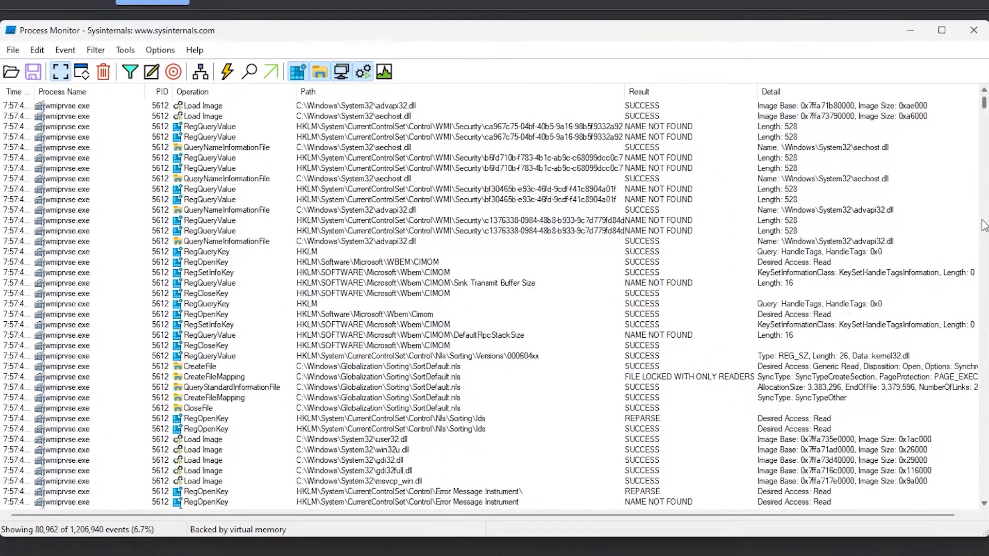
left_click_drag(984, 225, 984, 509)
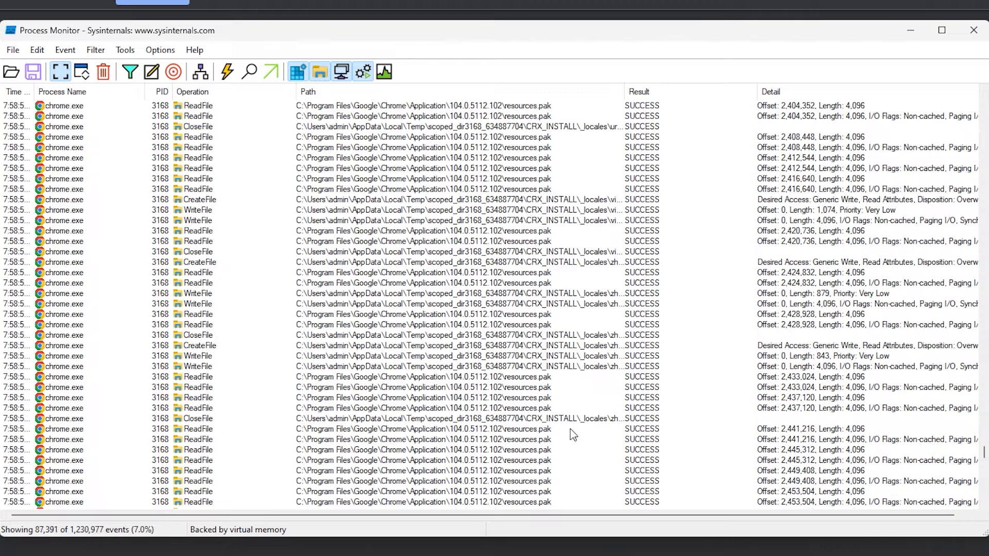
mouse_move(55, 328)
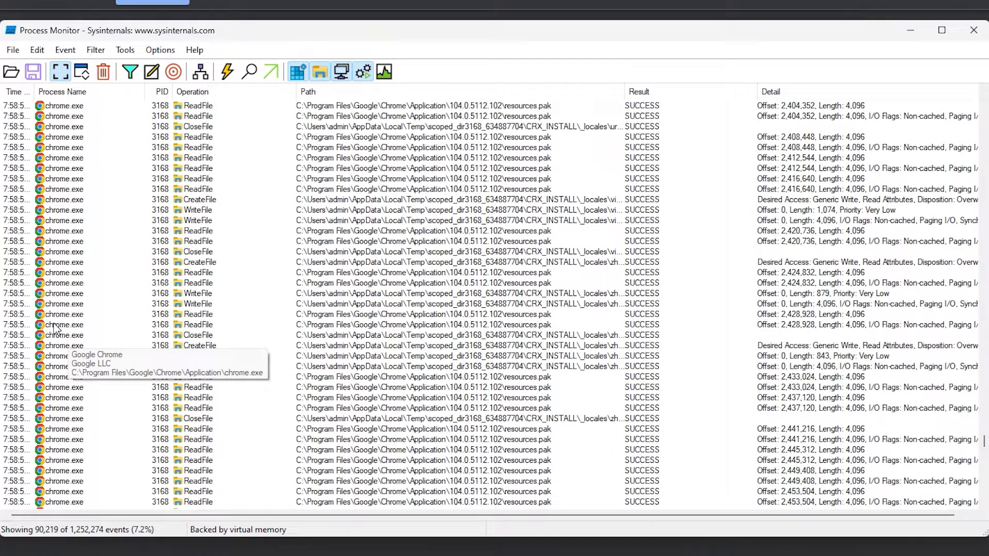
right_click(55, 328)
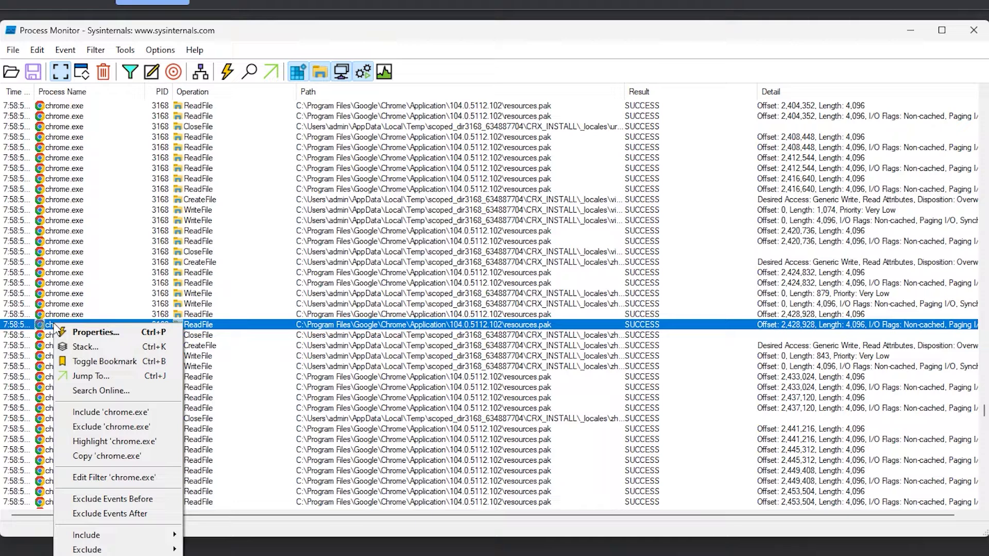
left_click(106, 412)
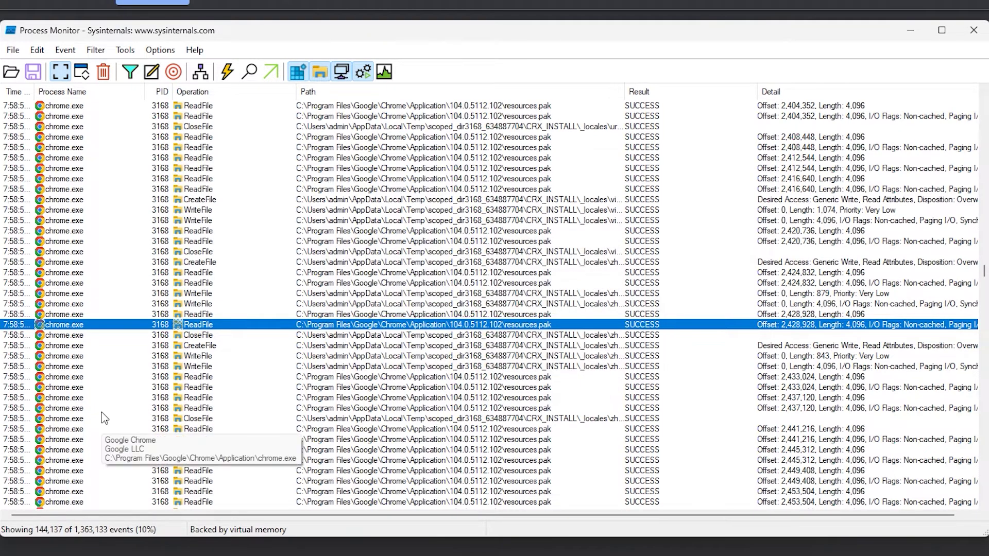
Select chrome.exe's Process Start event at the top and scroll through the events after it.
scroll(101, 411, "up", 15)
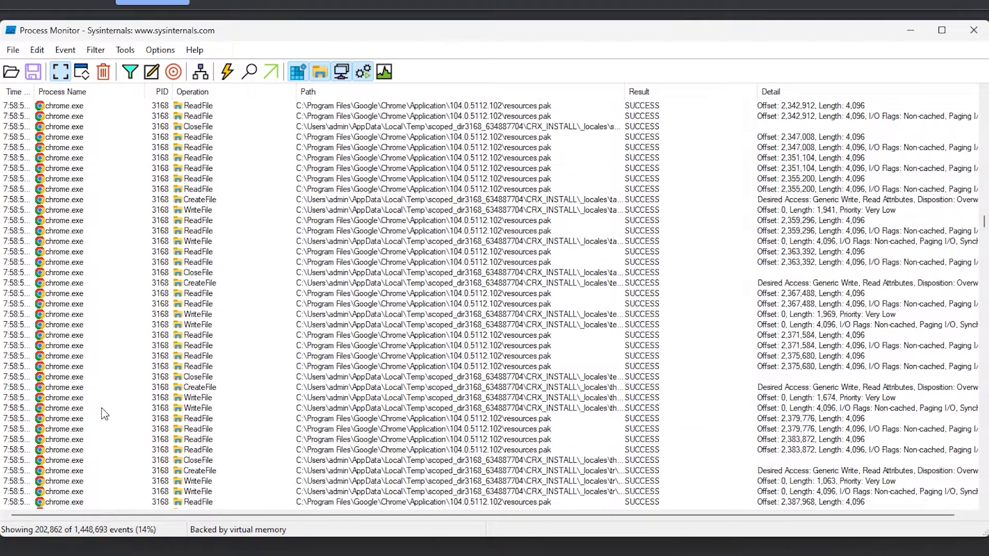
scroll(101, 409, "up", 12)
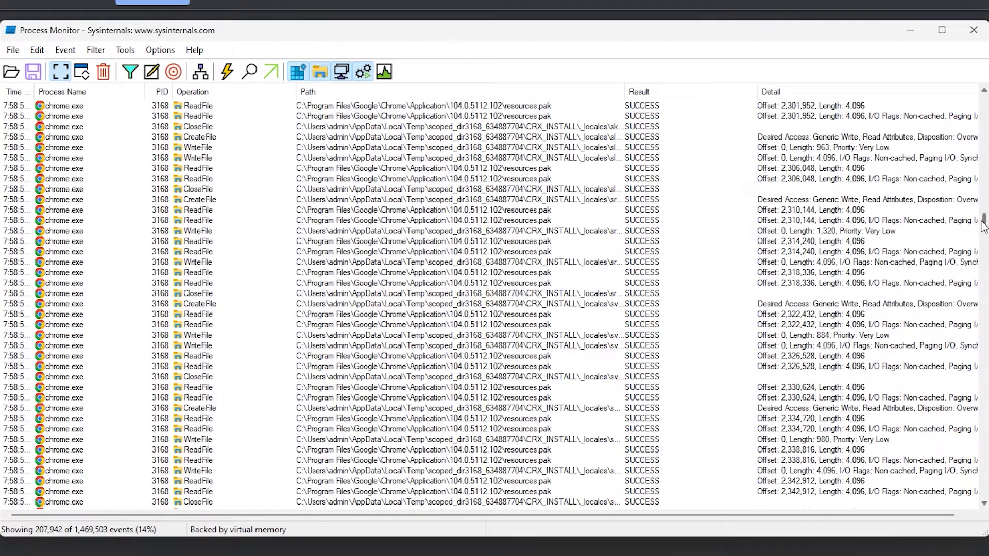
left_click_drag(984, 227, 984, 98)
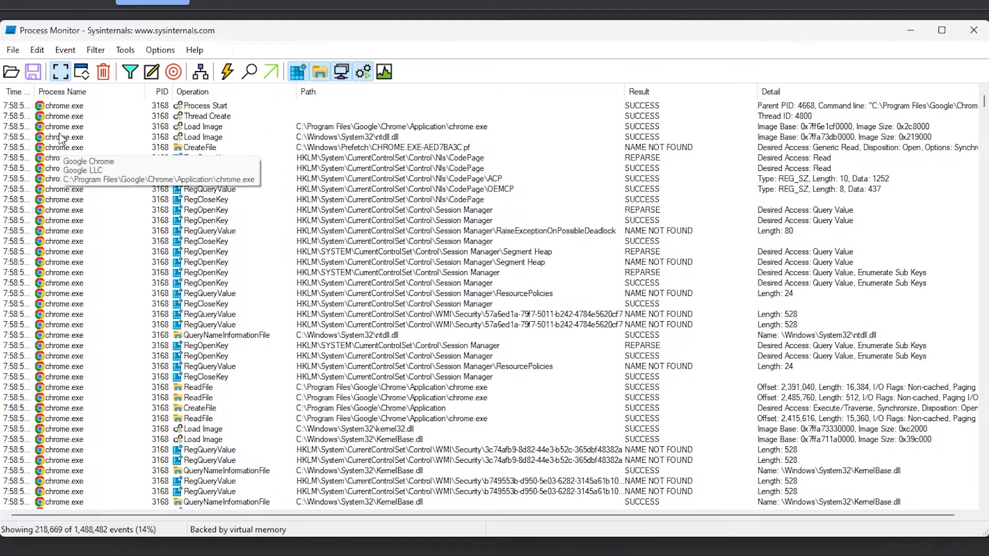
left_click(70, 109)
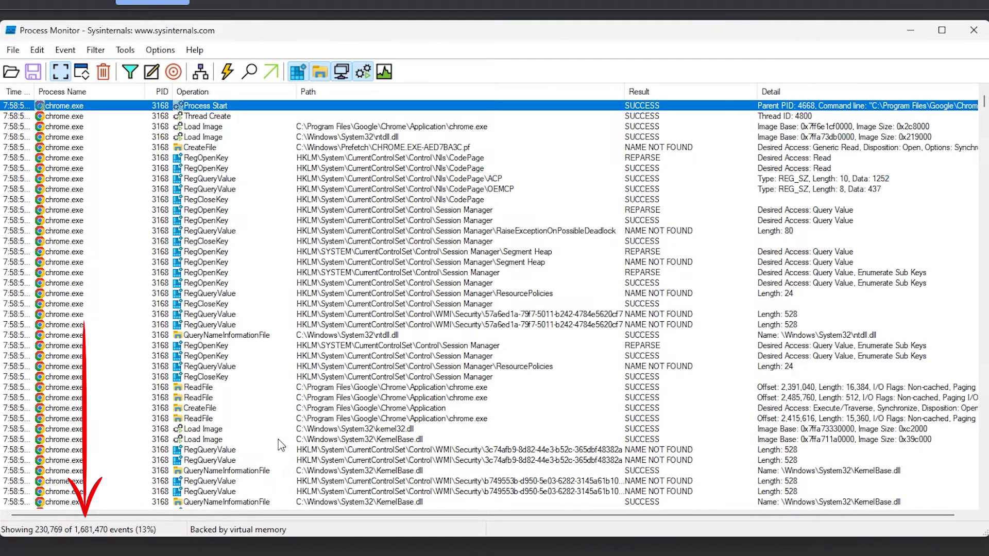
scroll(278, 441, "down", 20)
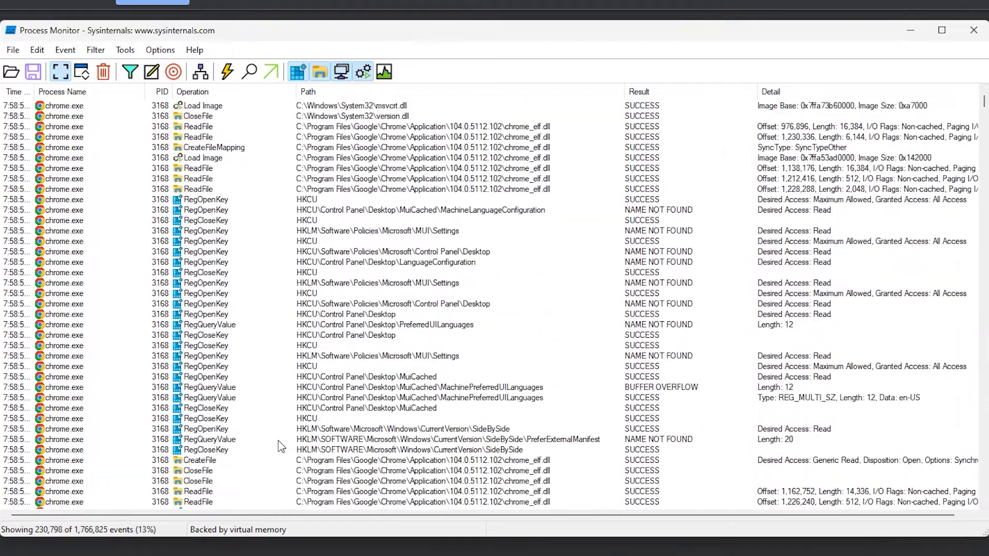
scroll(278, 446, "down", 20)
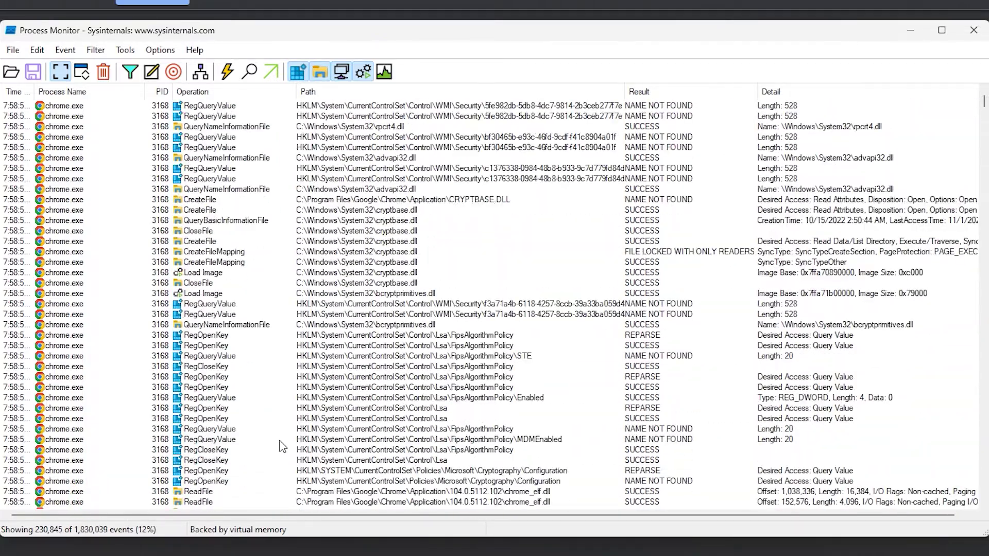
scroll(283, 444, "down", 15)
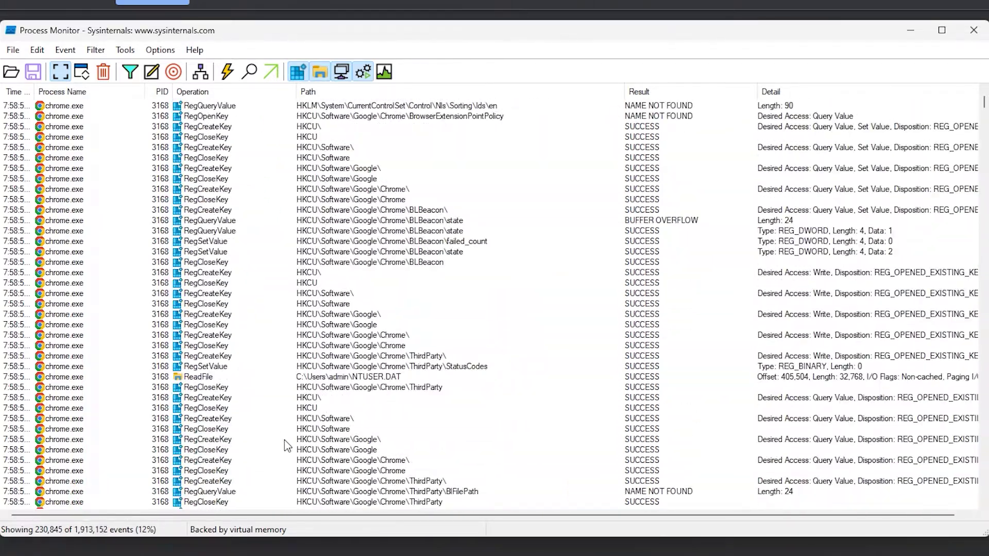
scroll(284, 440, "down", 15)
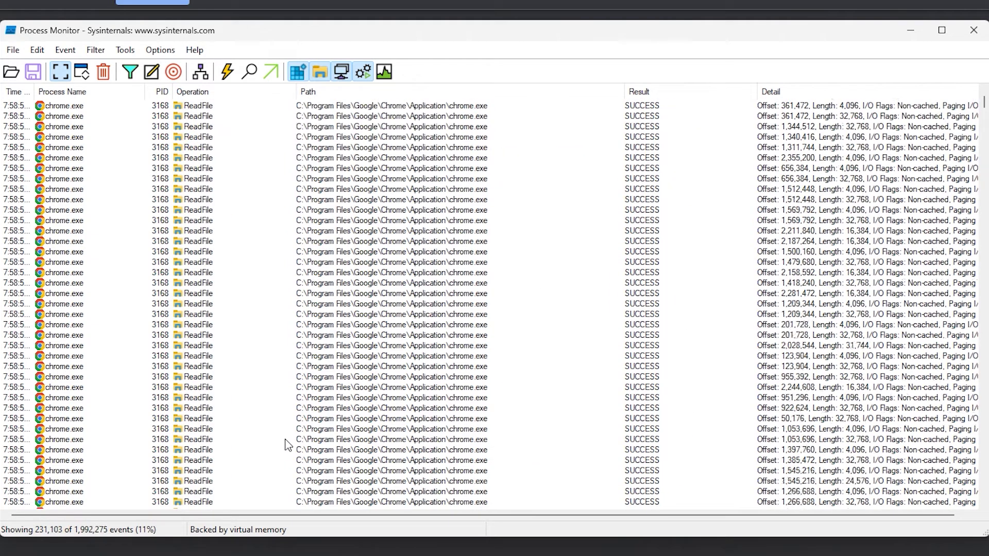
scroll(288, 445, "down", 2)
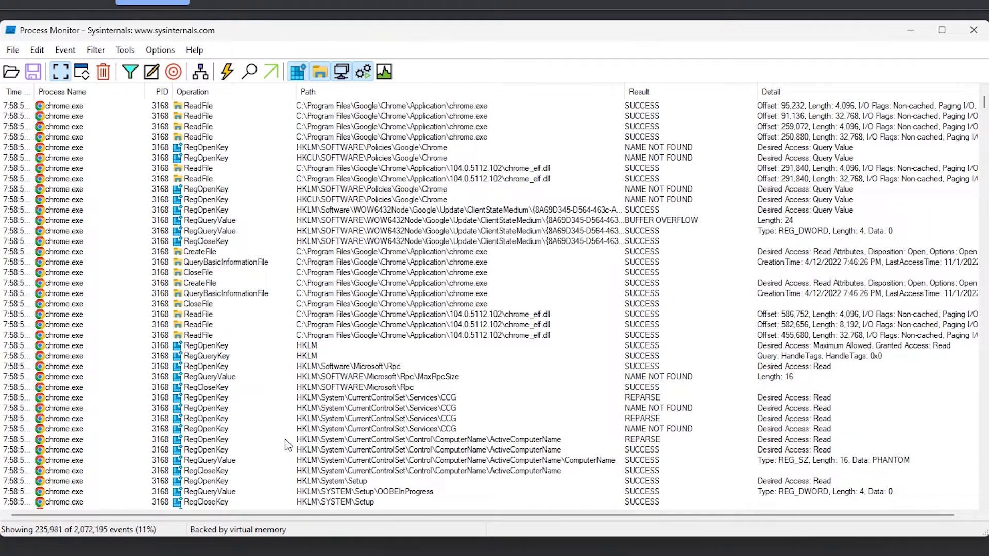
Save the filtered events as Desktop\Logfile.PML in PML format, then close Process Monitor and Chrome.
left_click(33, 72)
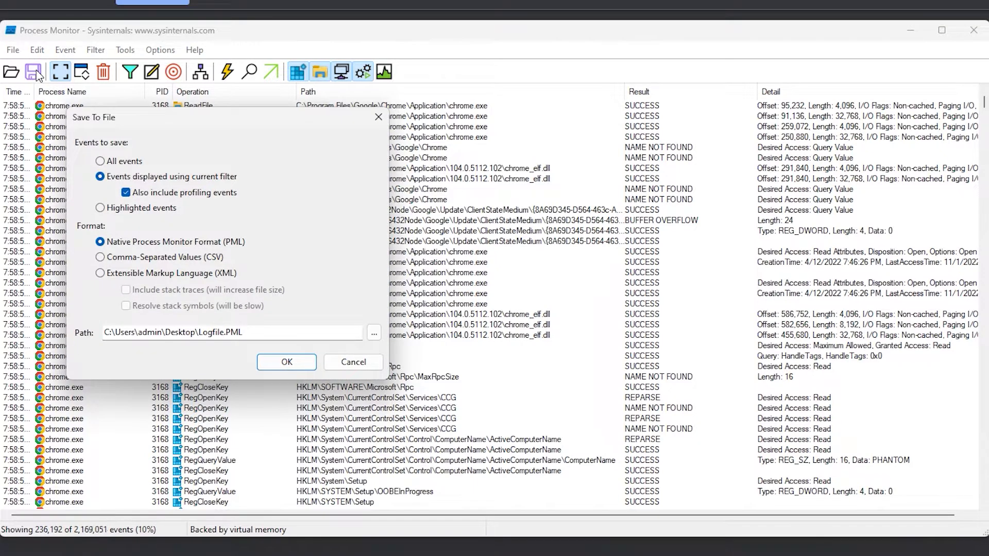
left_click(287, 363)
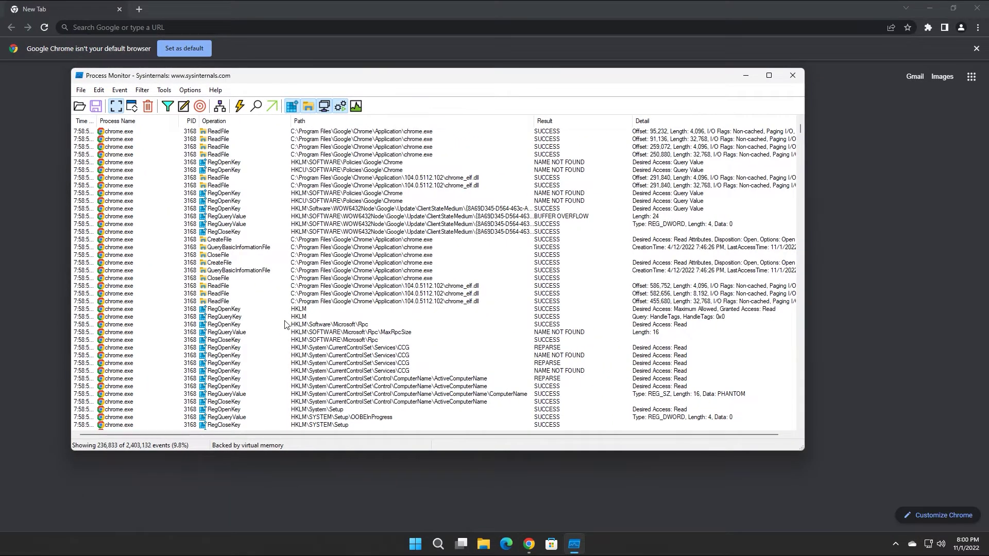
left_click(787, 80)
left_click(978, 8)
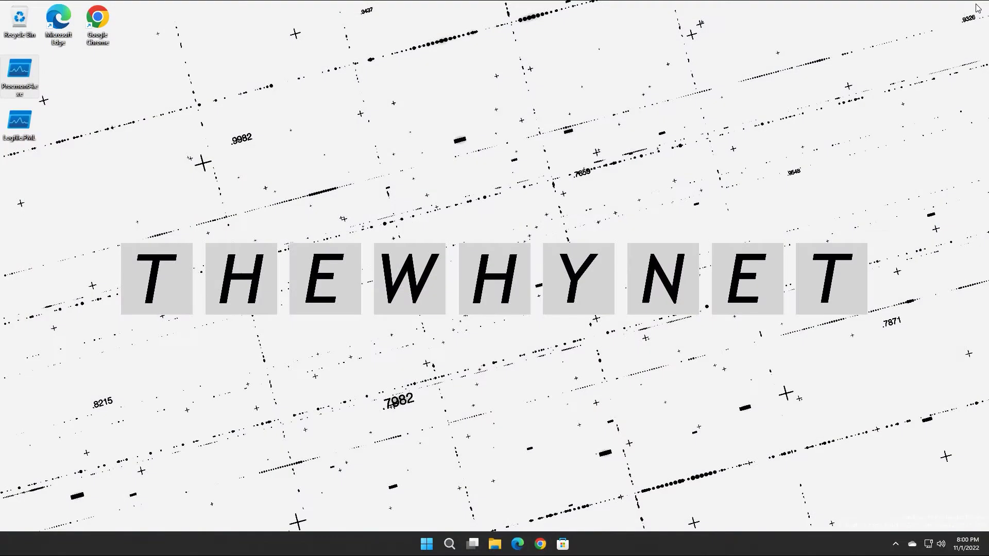
Open Logfile.PML from the desktop with its saved filter, then browse the File, Edit, Event, Options and Help menus.
double_click(21, 129)
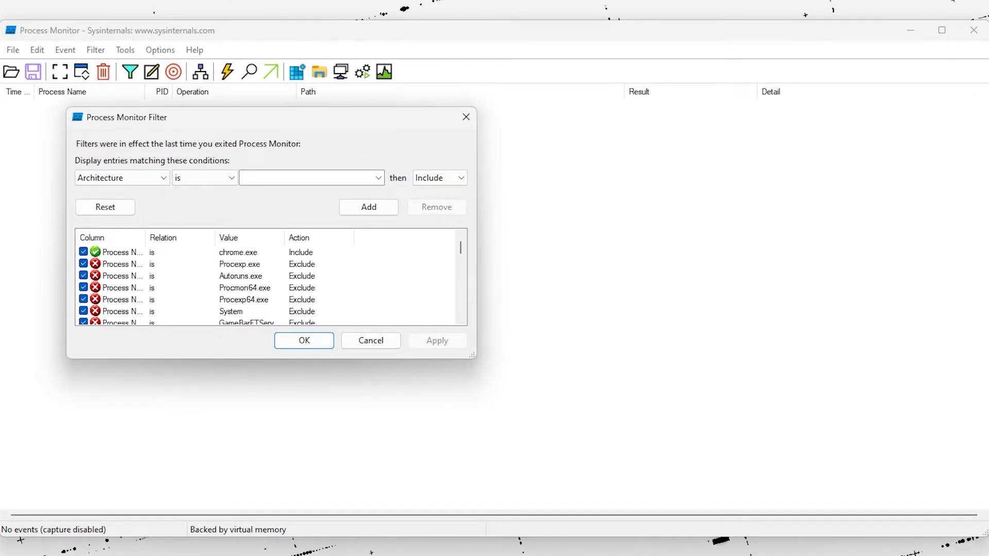
left_click(292, 351)
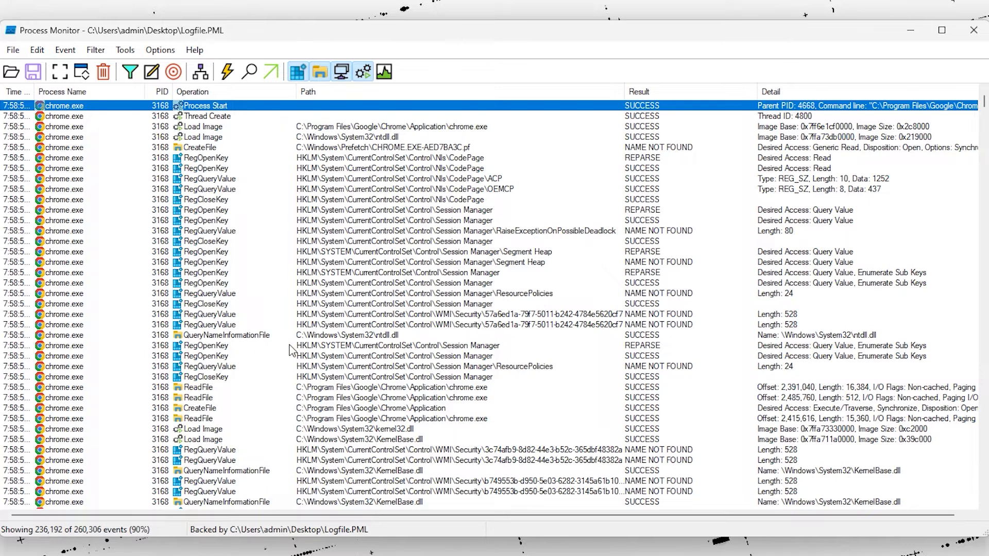
left_click(20, 52)
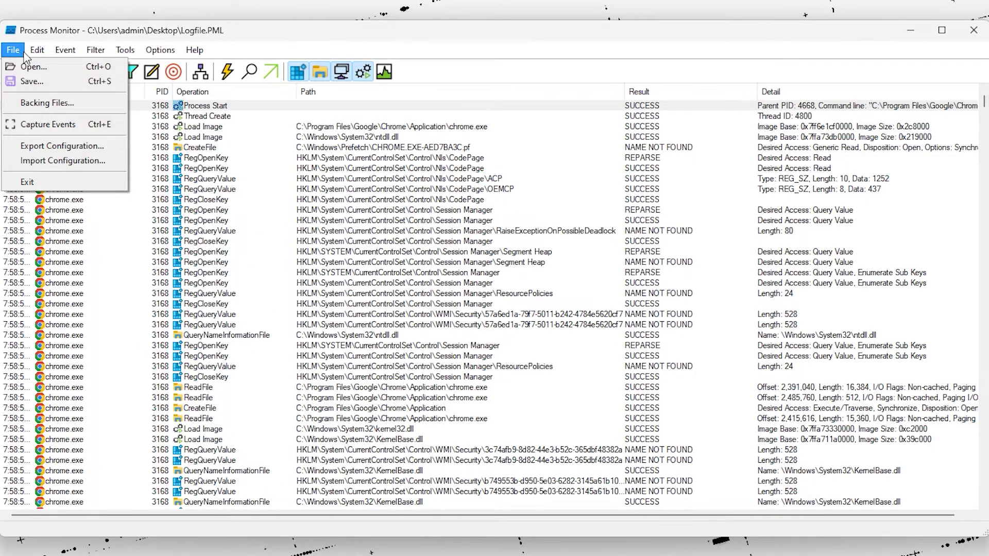
mouse_move(37, 56)
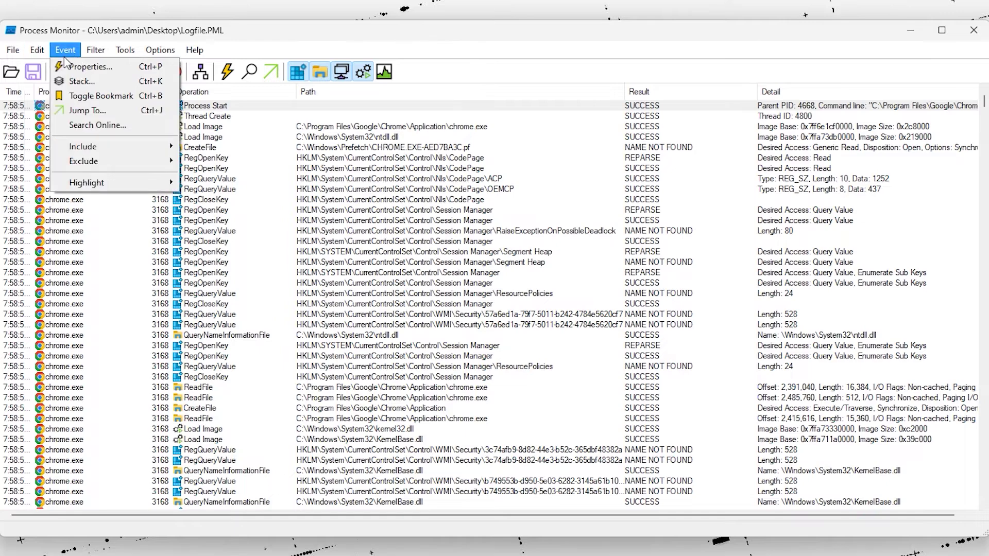
mouse_move(99, 55)
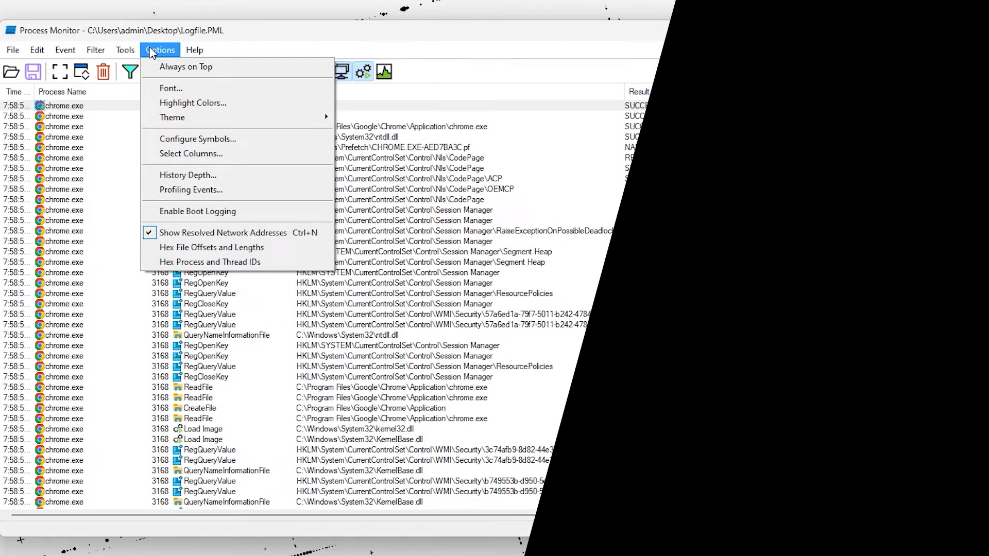
mouse_move(187, 56)
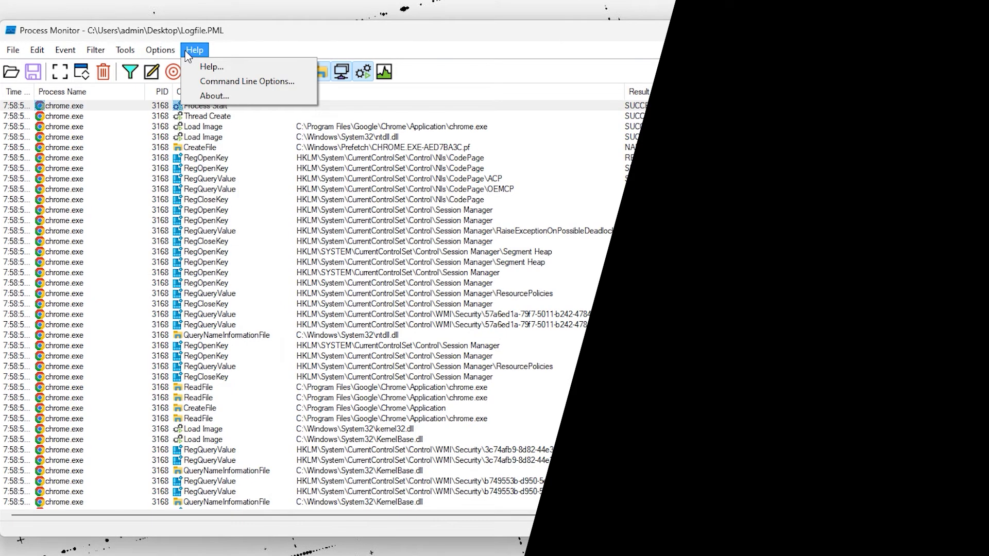